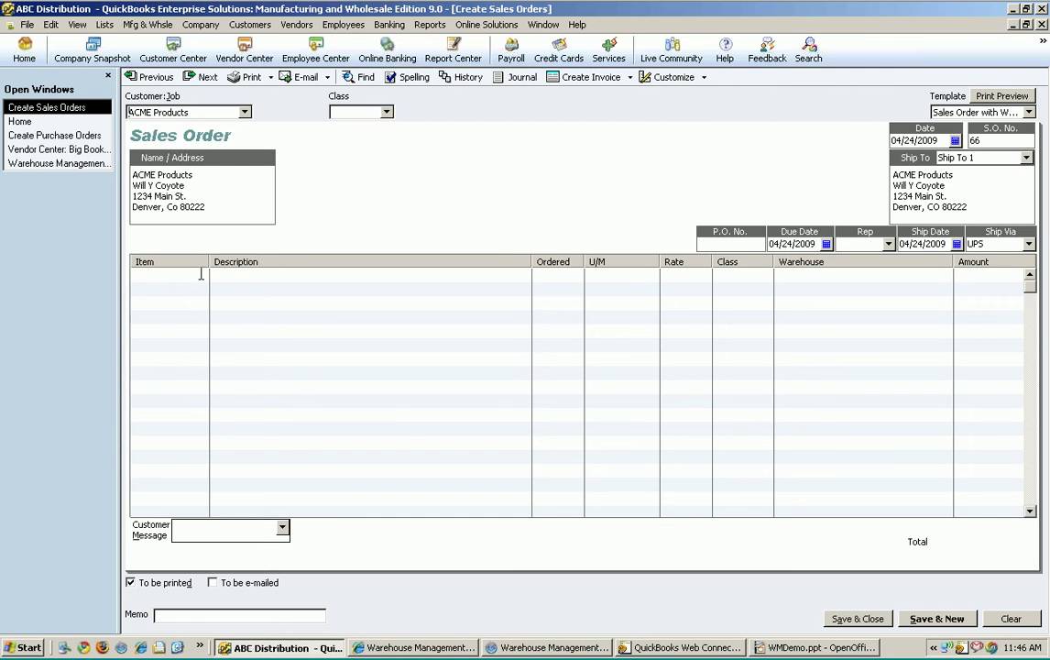
- Add the items 1001 Toaster and 201 Ketchup/Mustard Combo as lines on the ACME Products sales order
click(200, 274)
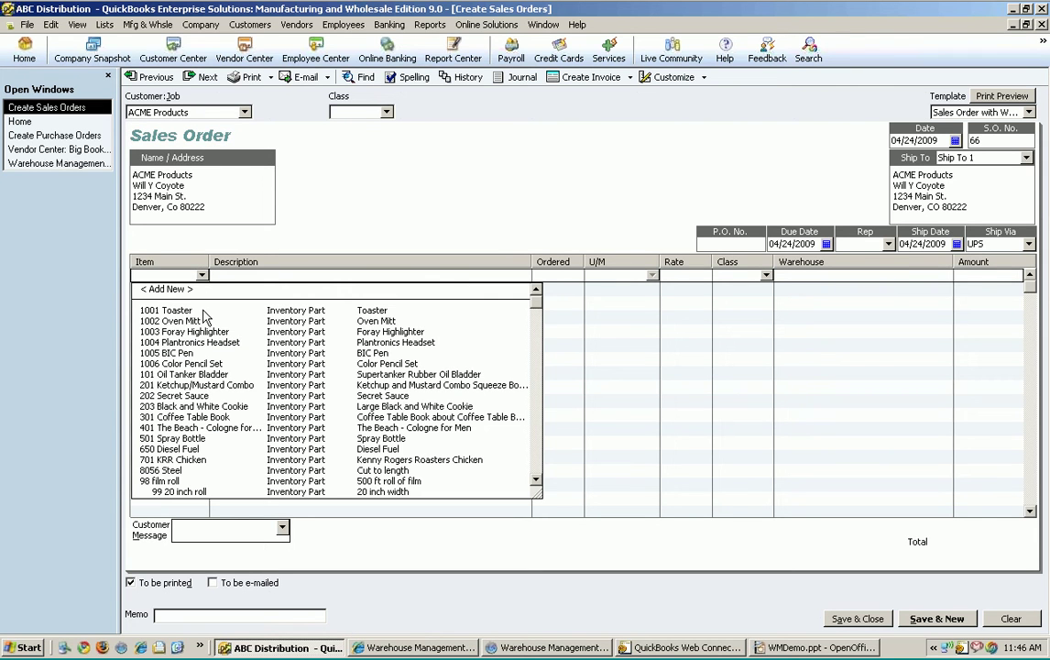
click(182, 310)
click(183, 289)
click(203, 290)
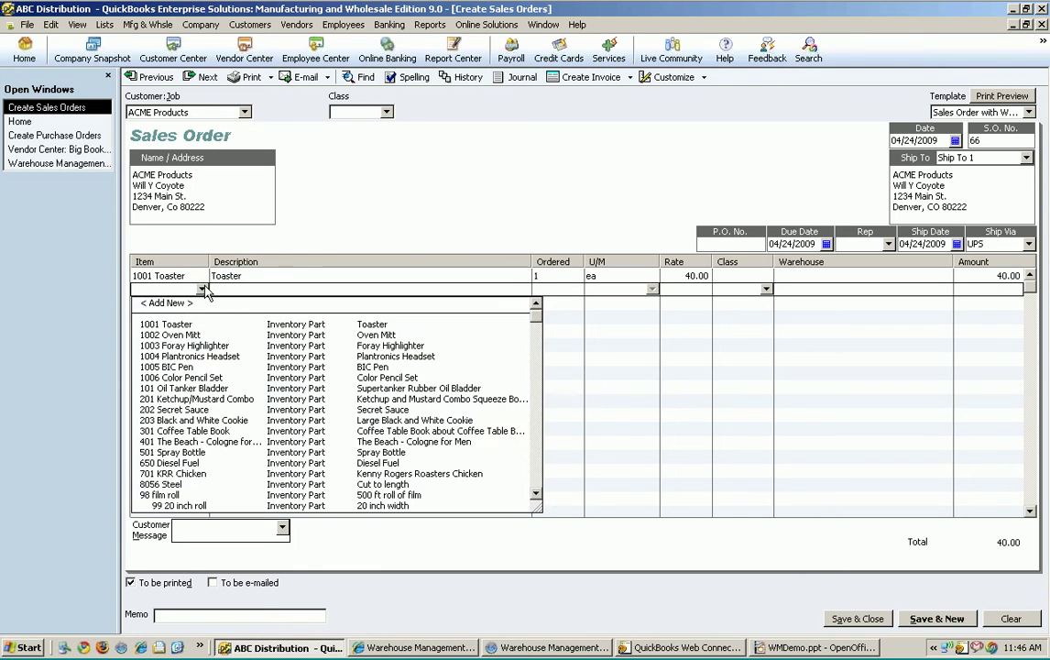
click(212, 400)
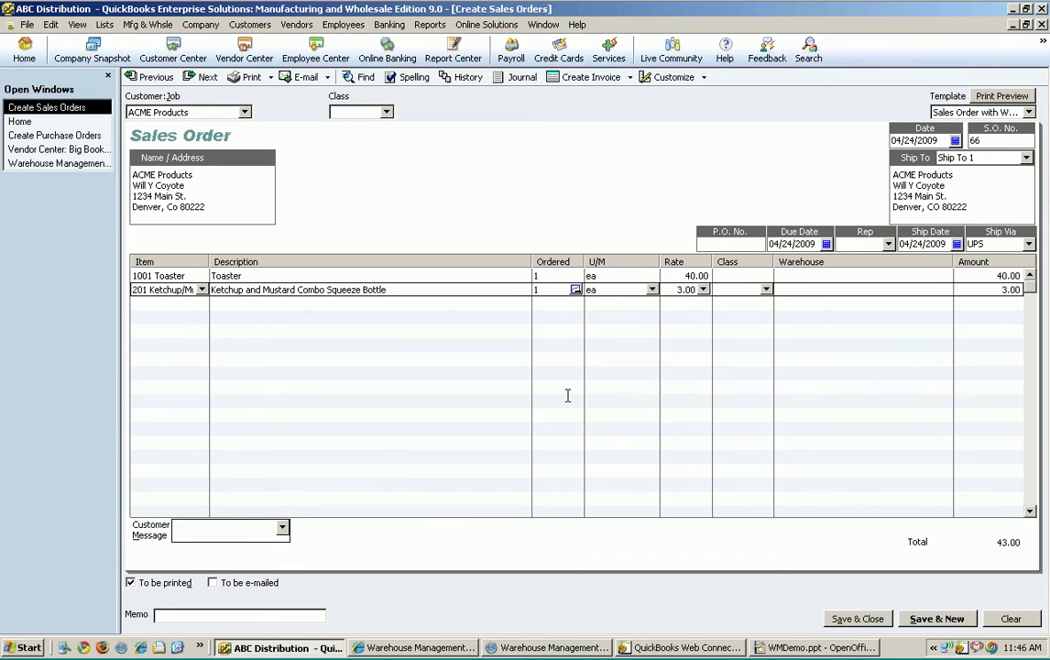
- Enter the memo "no dust" on the sales order, then save and close it
click(251, 613)
text(no dust)
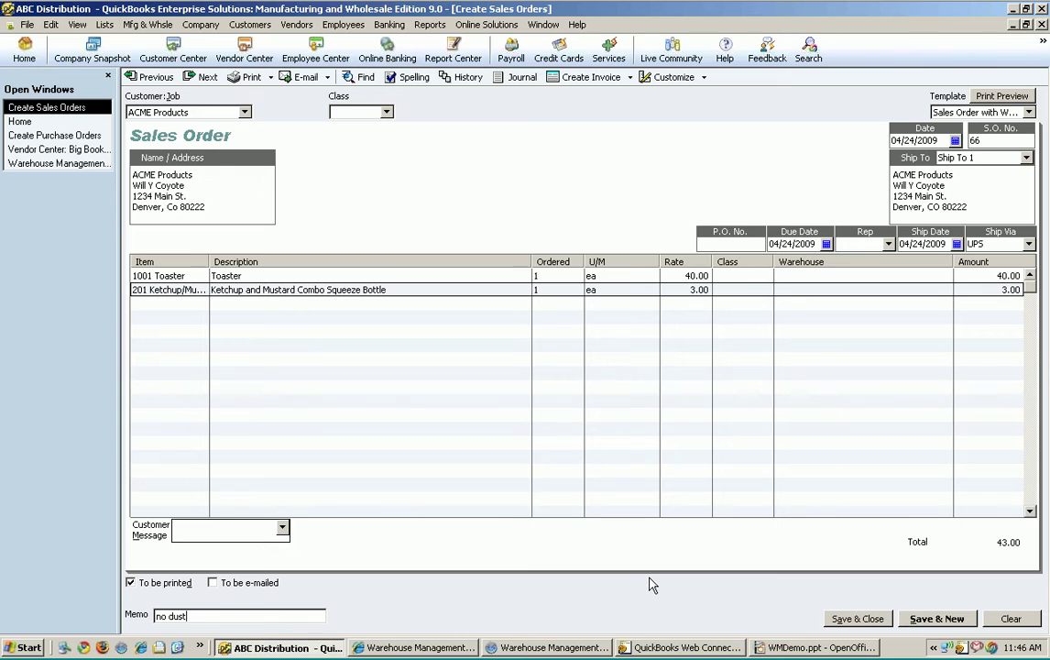
click(852, 621)
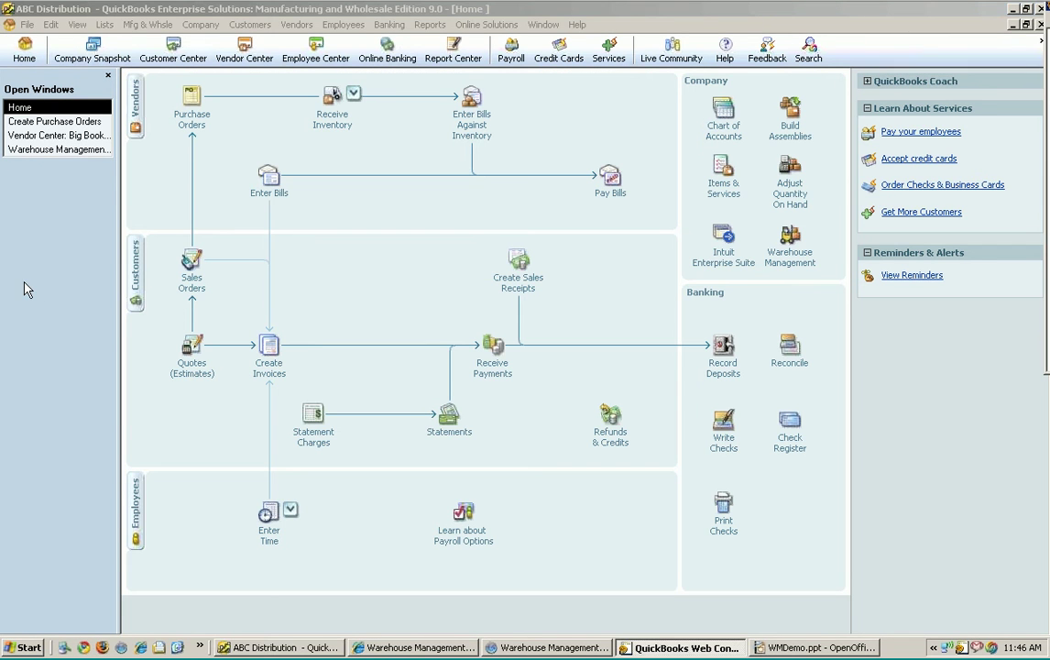
- Reopen the newest ACME Products sales order from the customer's transactions in the Customer Center
click(170, 58)
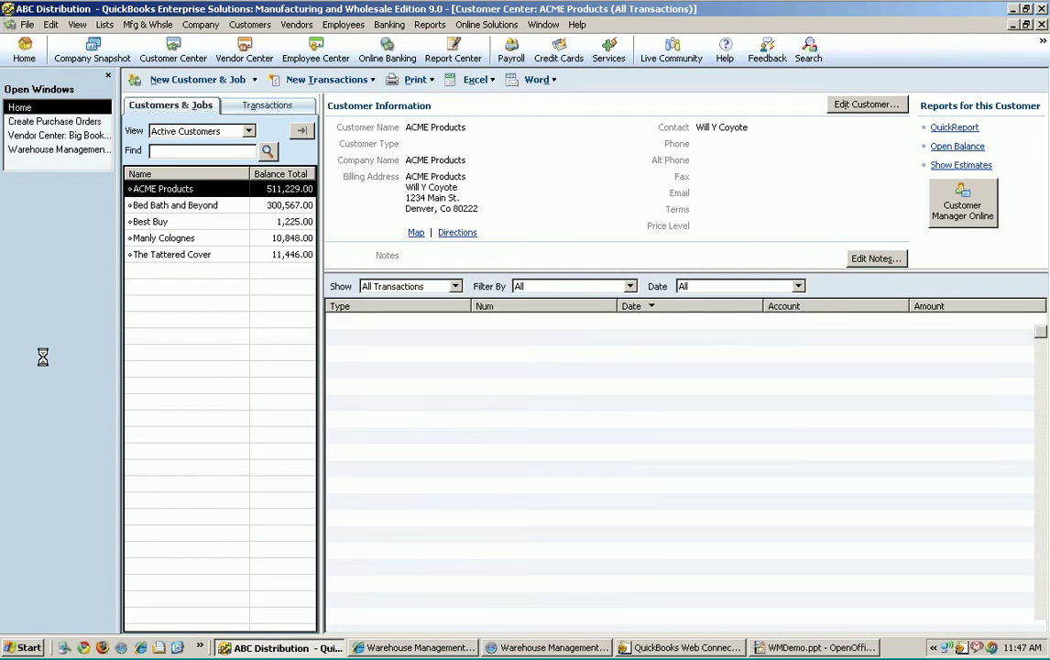
double_click(431, 322)
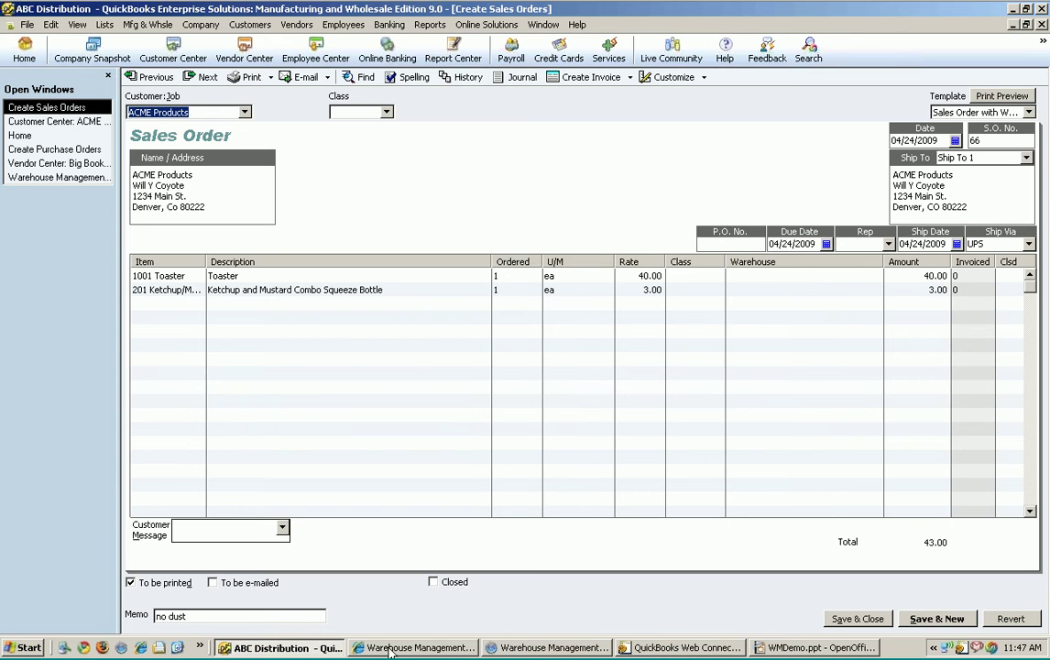
- Switch to Warehouse Management ES and list the active sales orders for picking
click(389, 649)
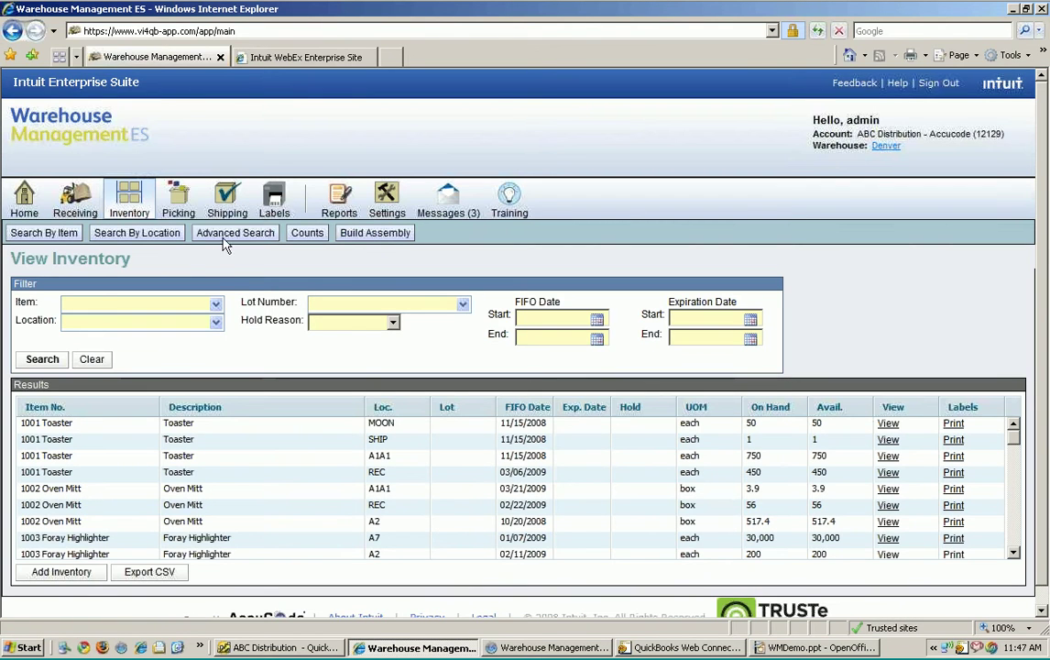
click(175, 200)
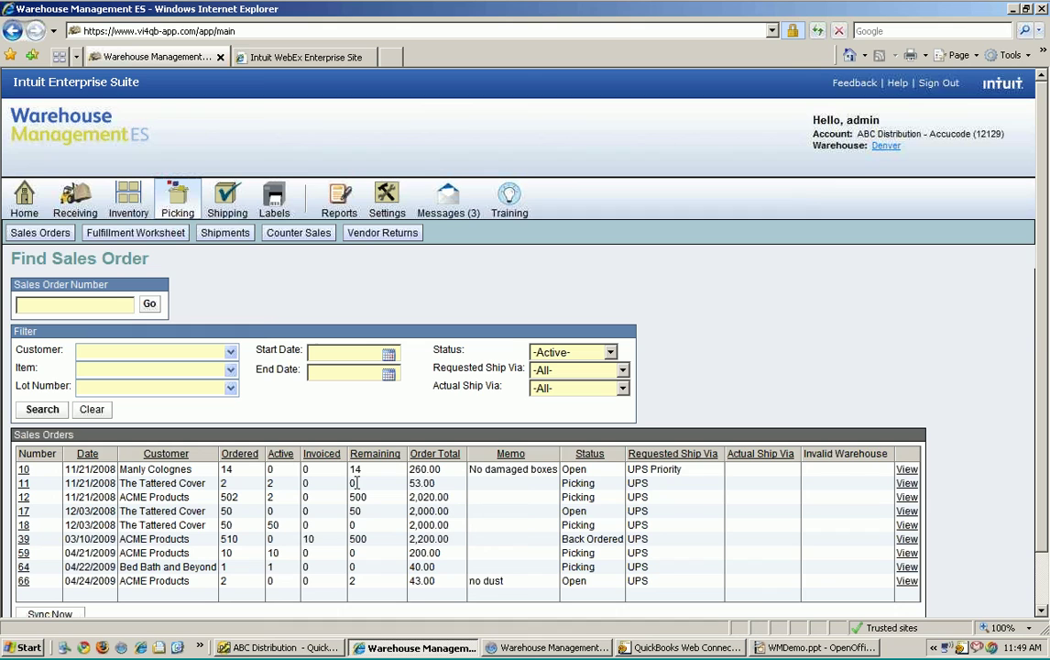
click(622, 370)
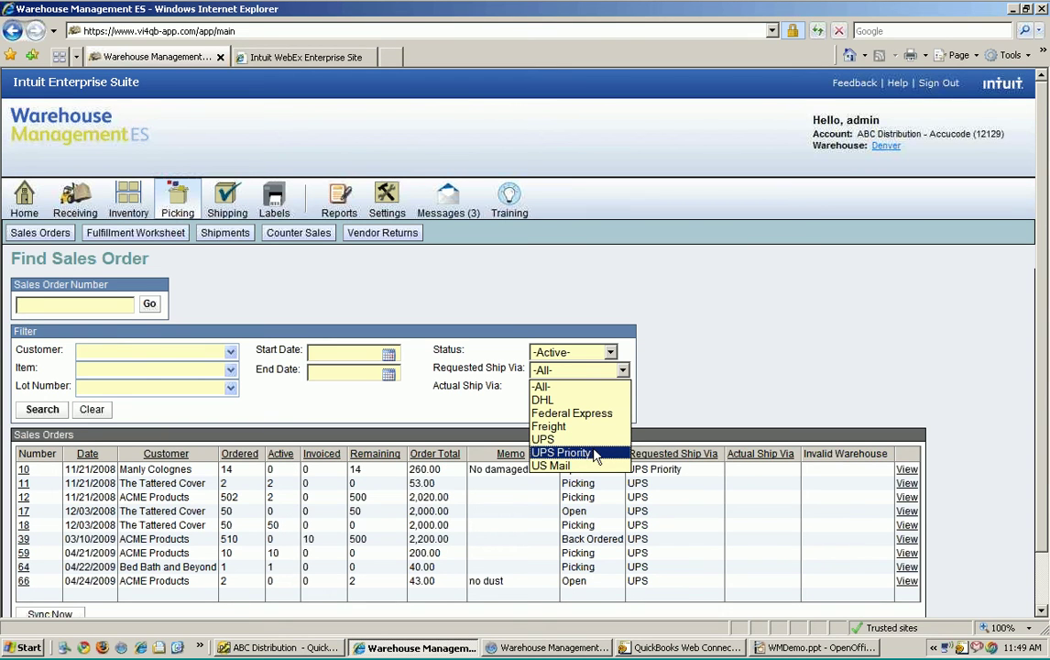
click(737, 360)
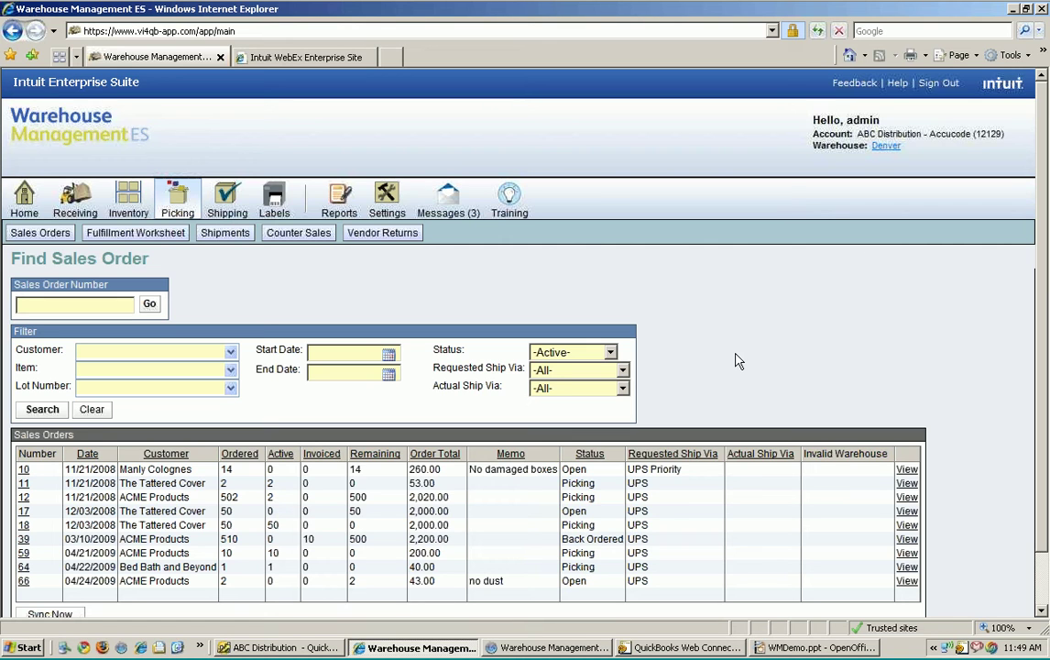
click(622, 371)
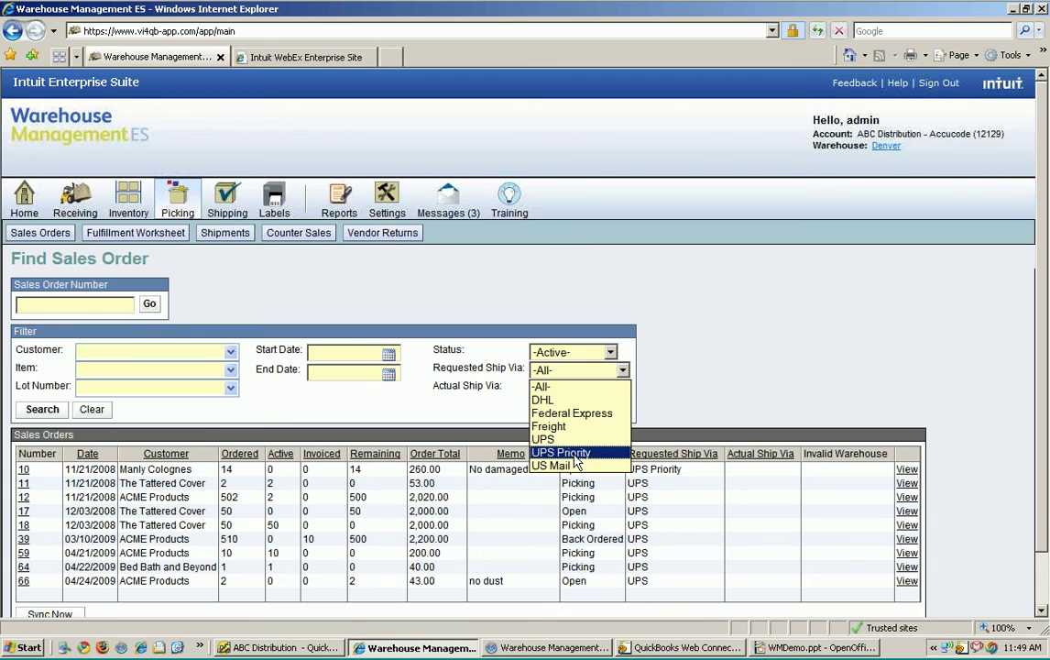
click(705, 401)
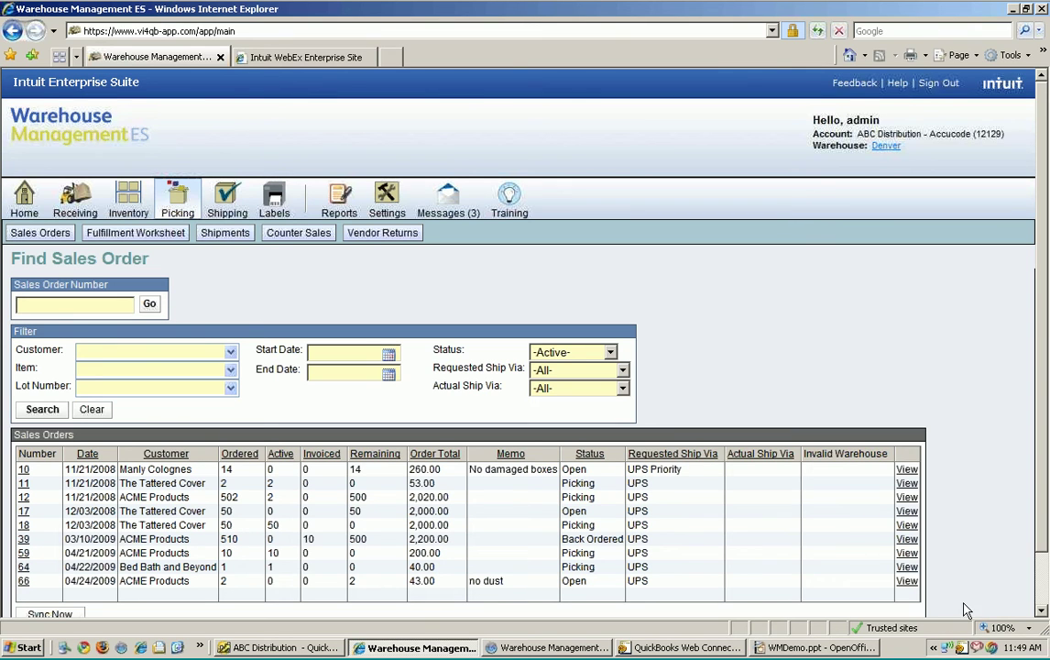
- Open the ACME Products sales order with the memo "no dust" and create a paper pick list for it
click(906, 581)
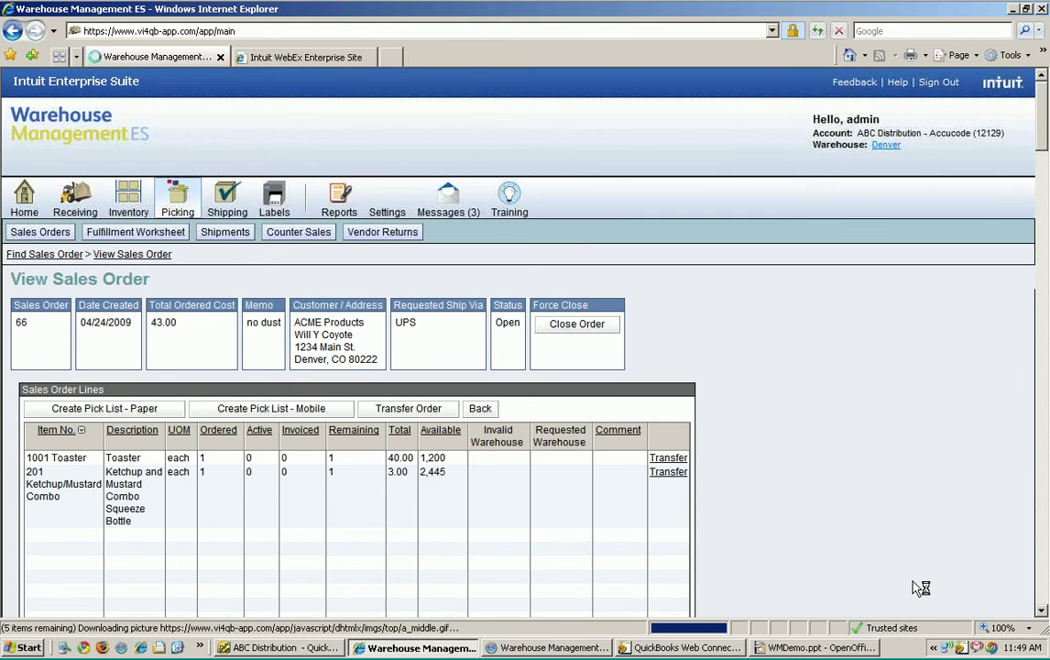
scroll(916, 587, down, 3)
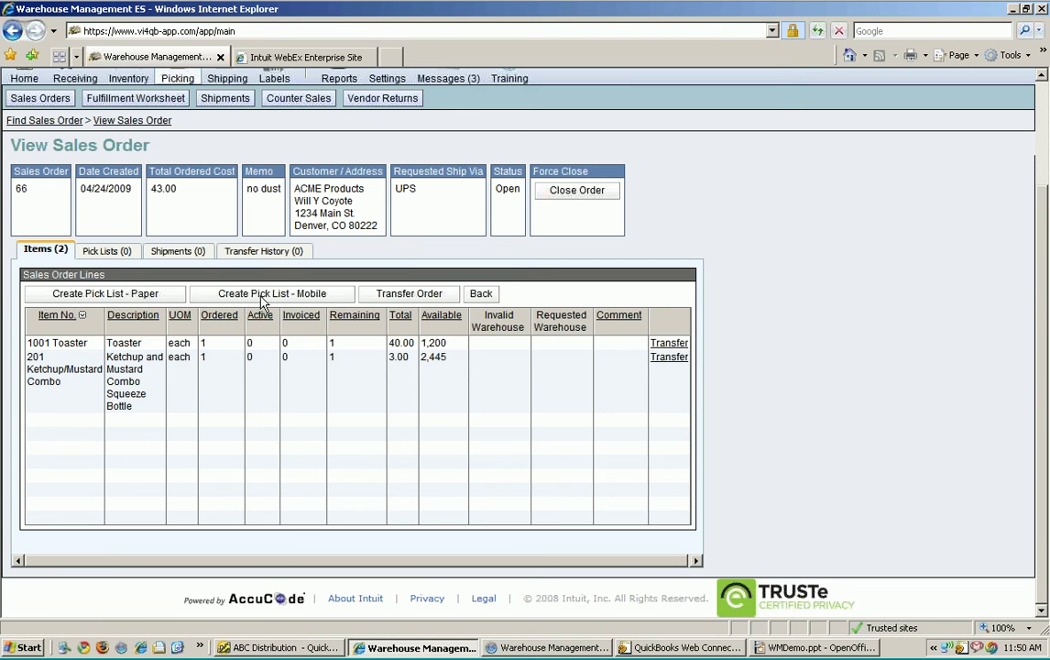
click(148, 300)
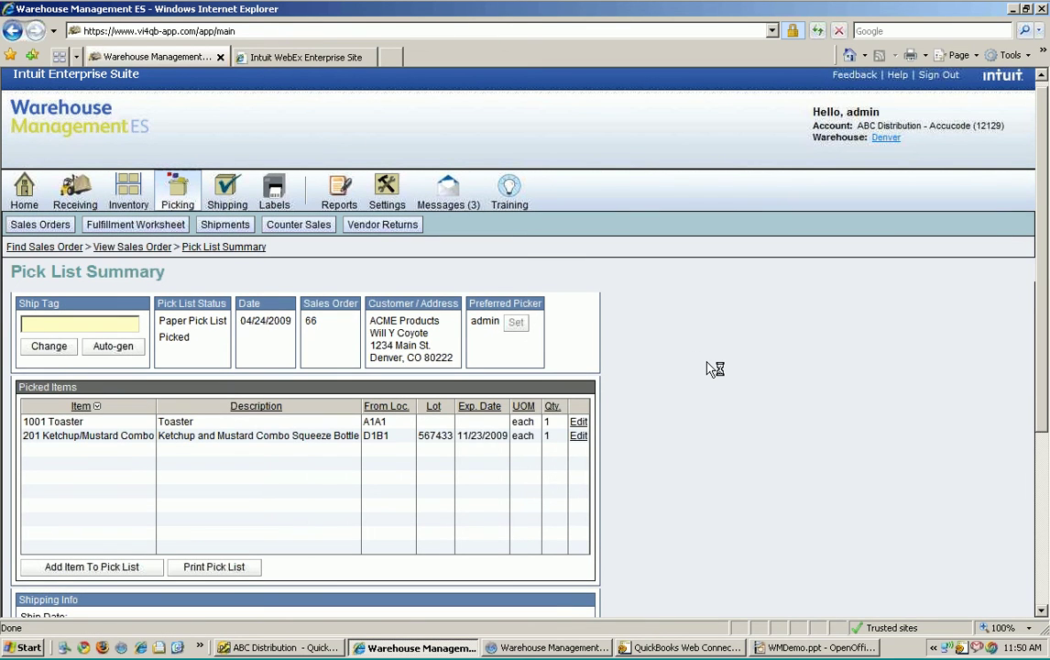
- Generate the printable pick list, cancel the printing, and review the document before closing it
scroll(715, 370, down, 1)
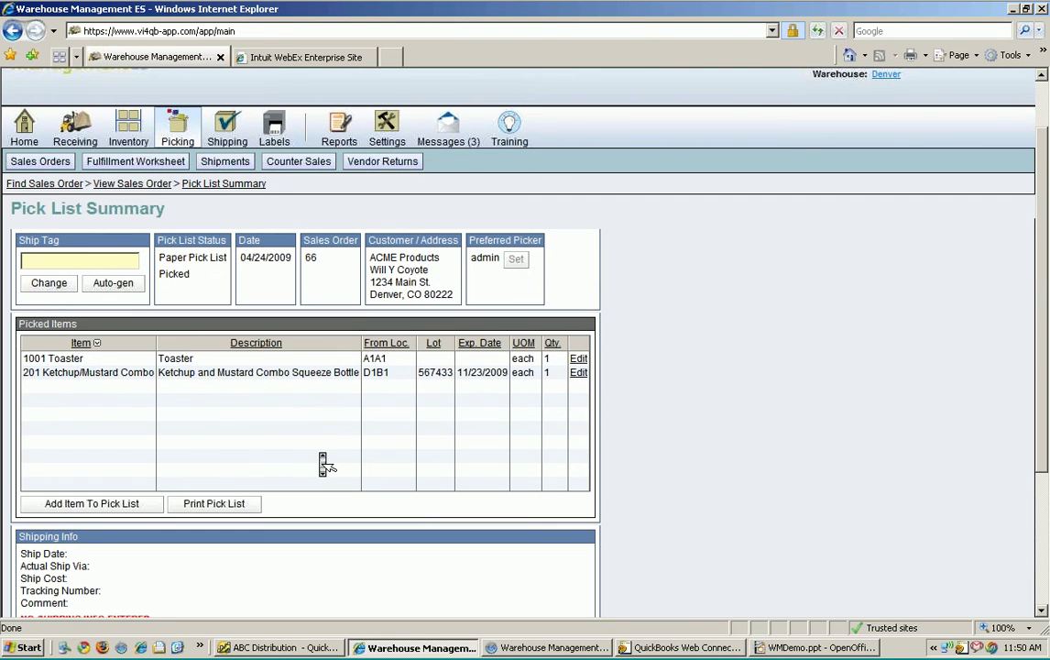
click(218, 500)
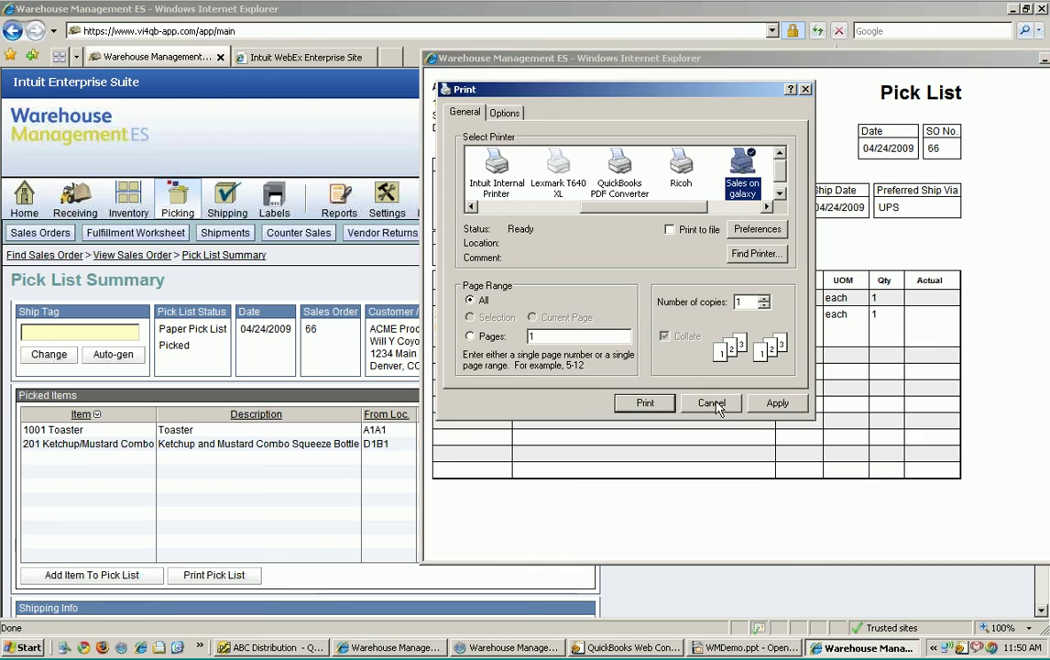
click(714, 405)
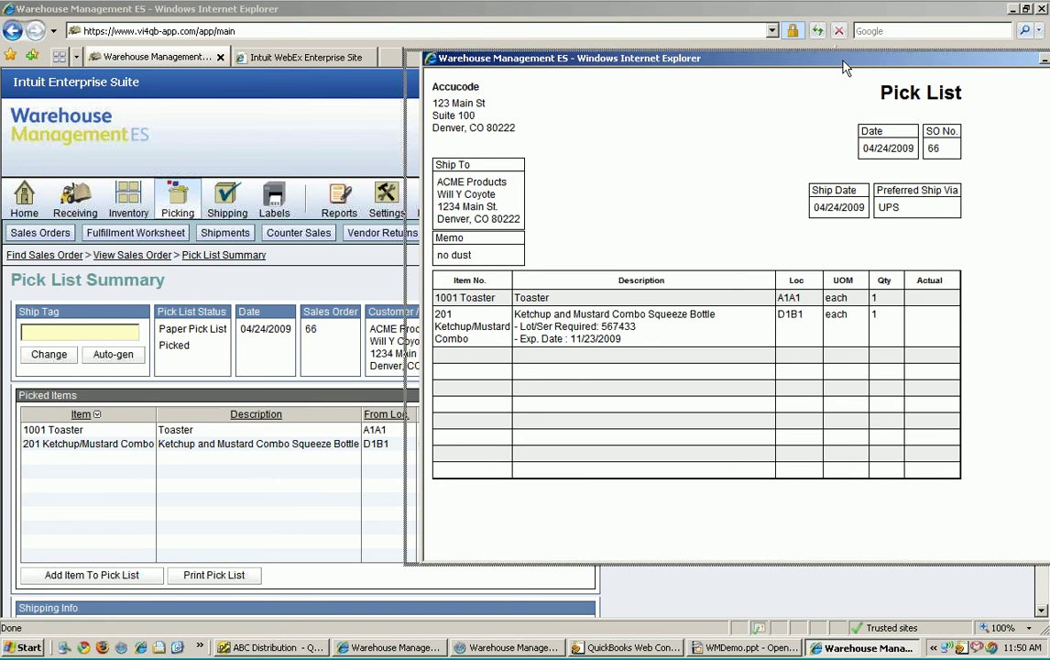
drag(907, 64, 841, 66)
click(1006, 60)
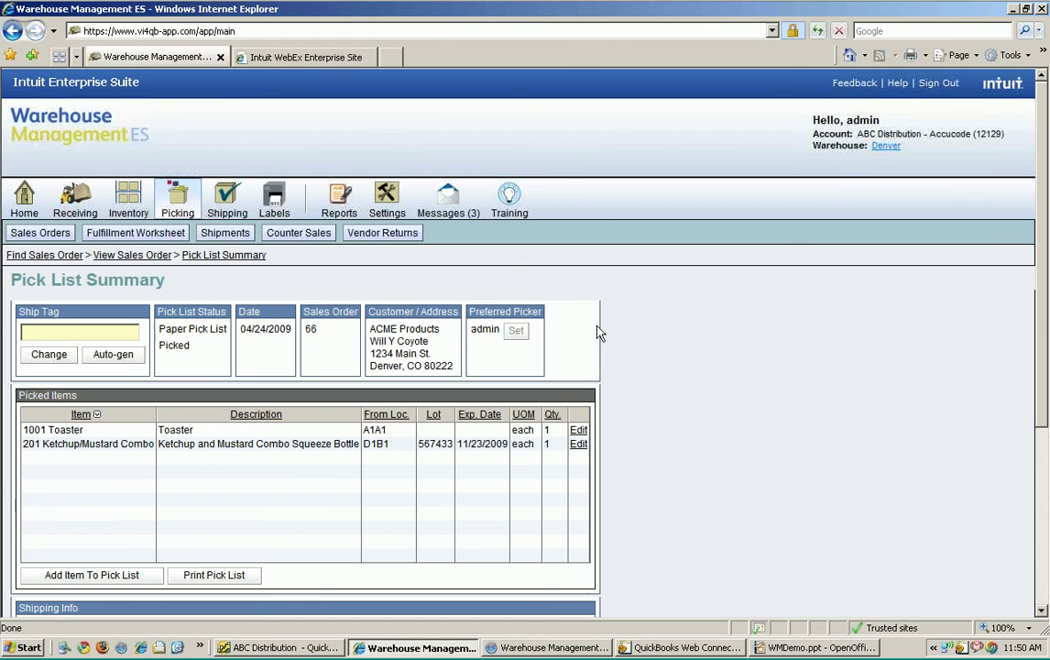
- Enter a ship cost of 3 and tracking number 5324534 in the pick list's shipping information and save it
scroll(597, 332, down, 1)
scroll(596, 327, down, 2)
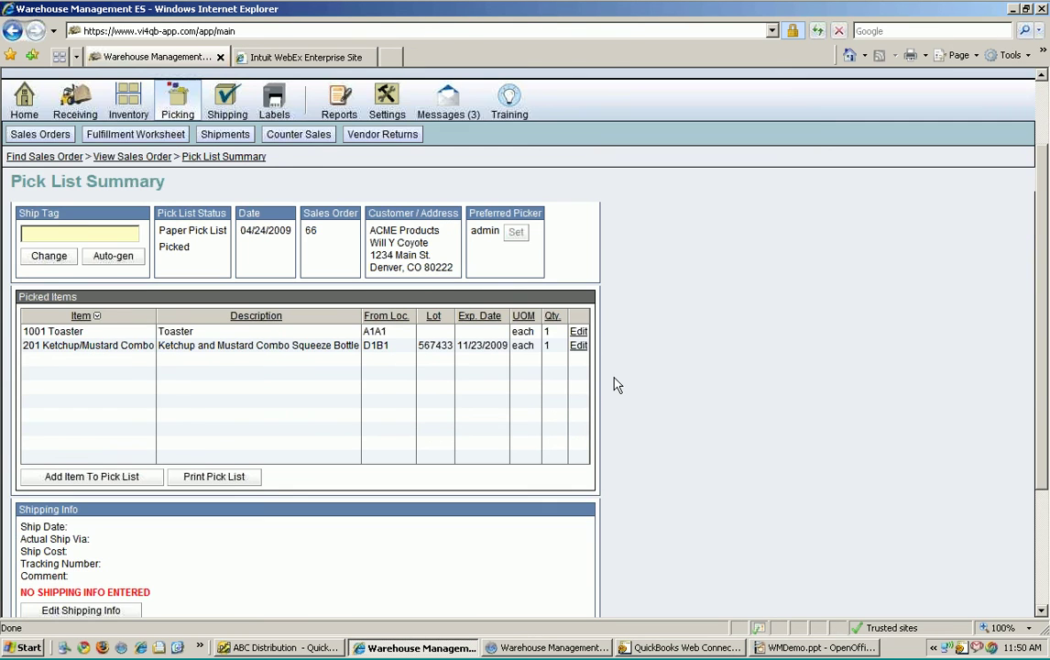
scroll(616, 384, down, 3)
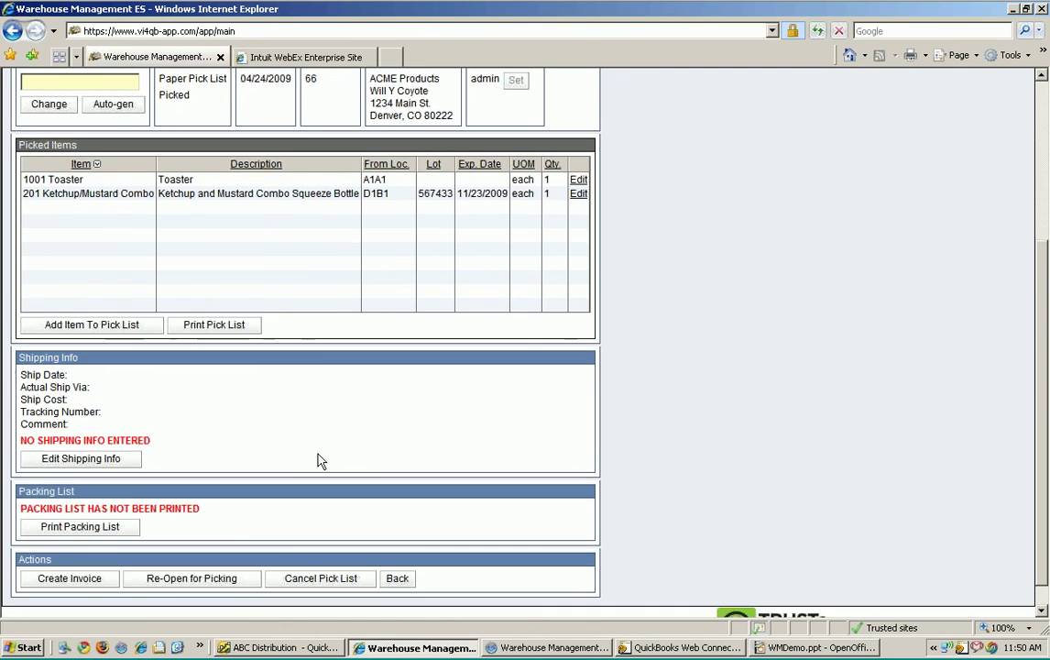
scroll(321, 460, down, 1)
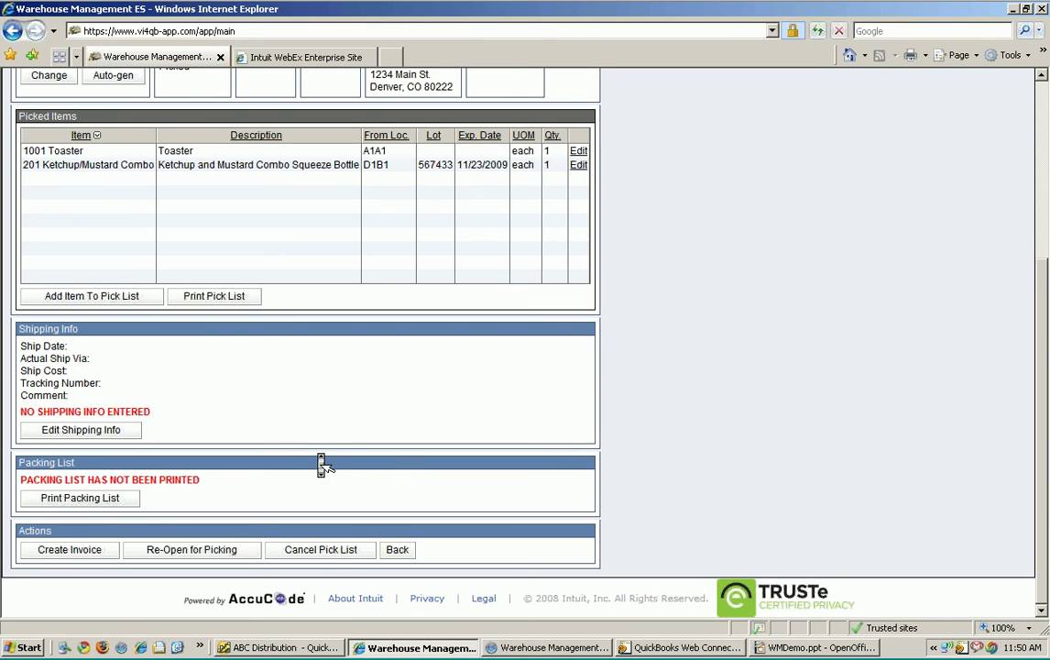
click(105, 434)
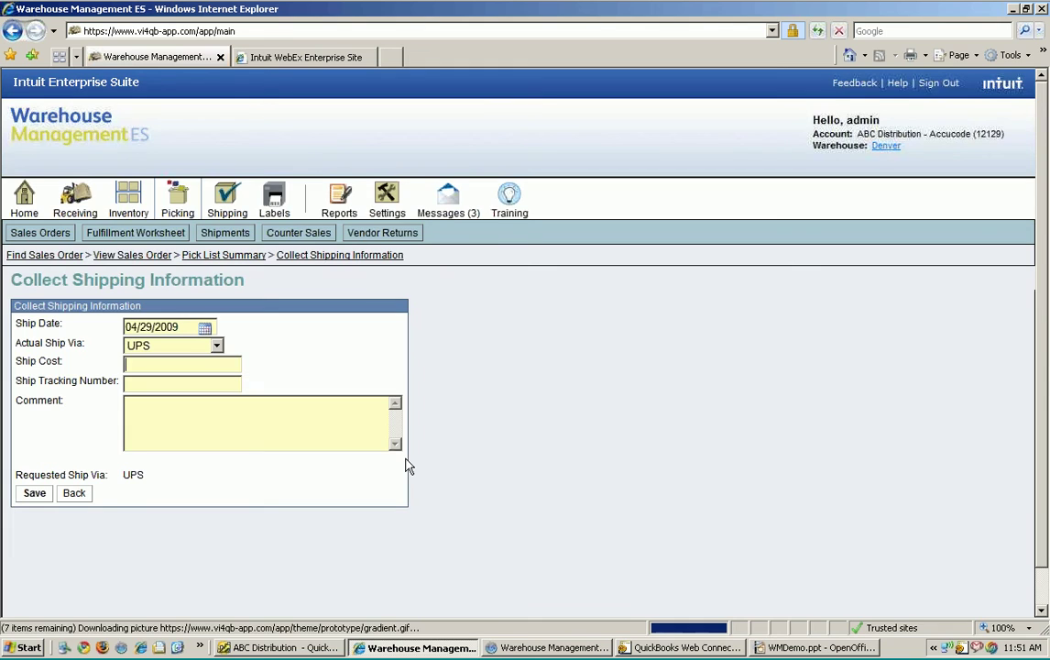
click(139, 364)
text(3)
click(141, 383)
text(5324534)
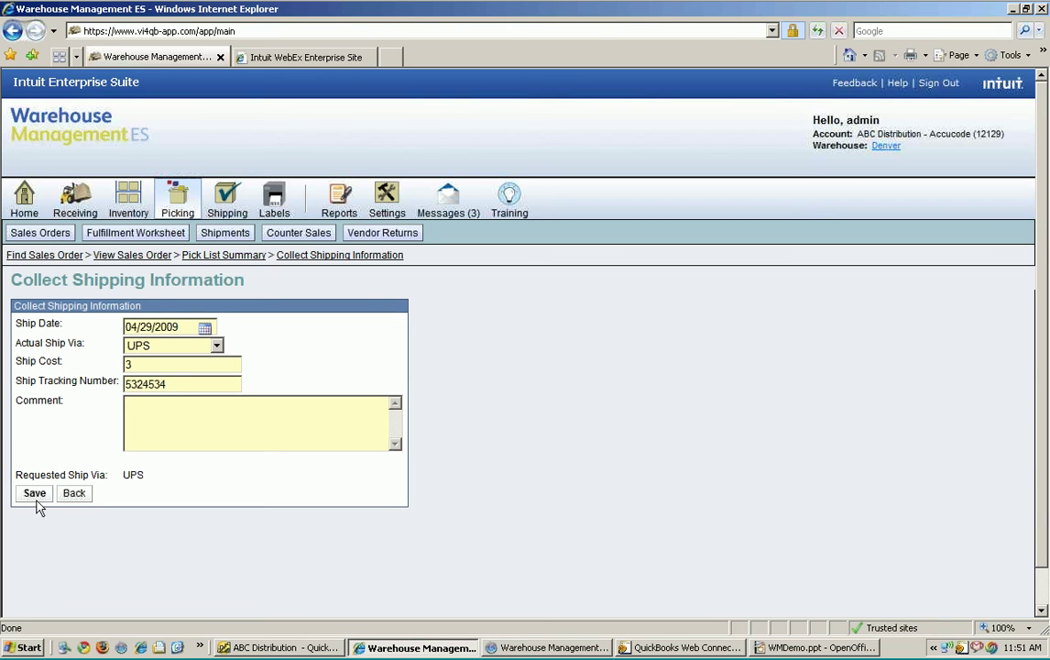
click(34, 494)
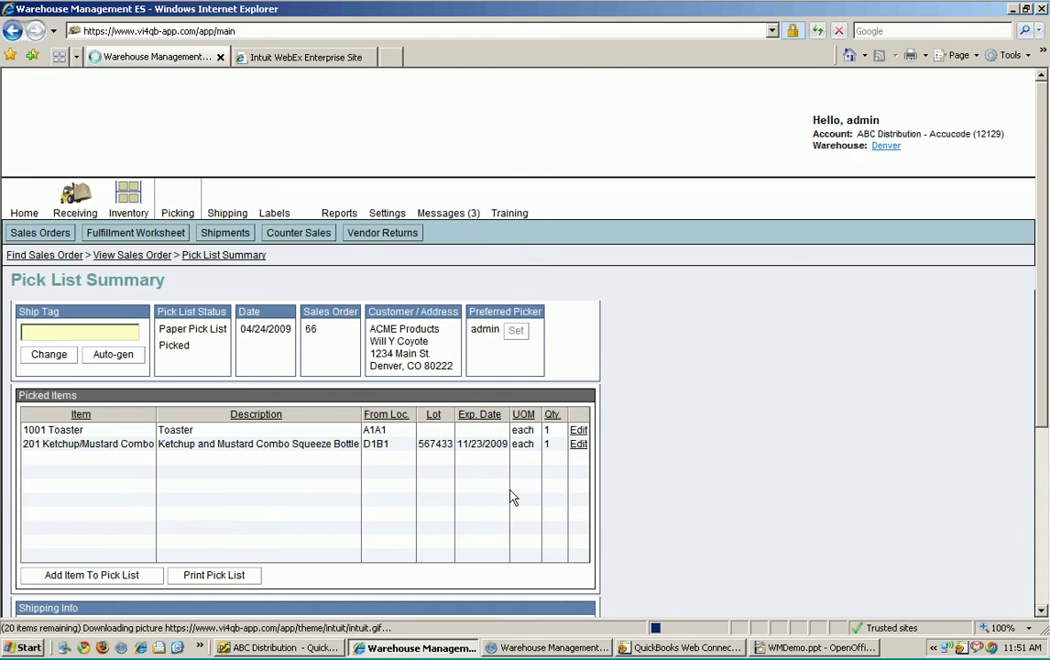
- Generate the packing list for the order, cancel the printing, and review the document before closing it
scroll(513, 498, down, 3)
scroll(513, 501, down, 1)
click(72, 502)
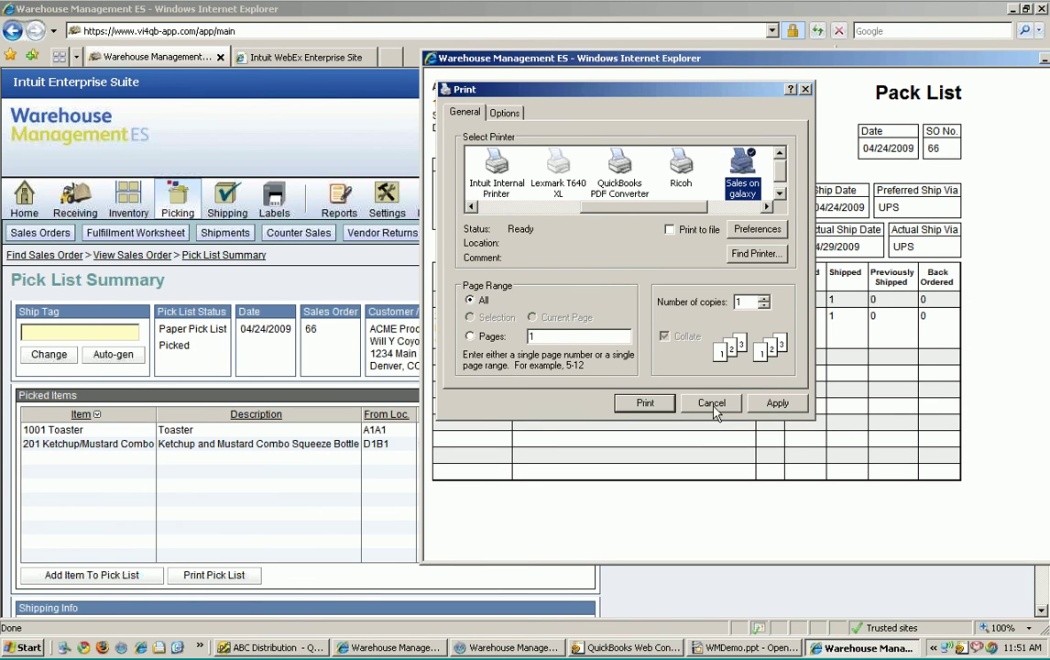
click(713, 404)
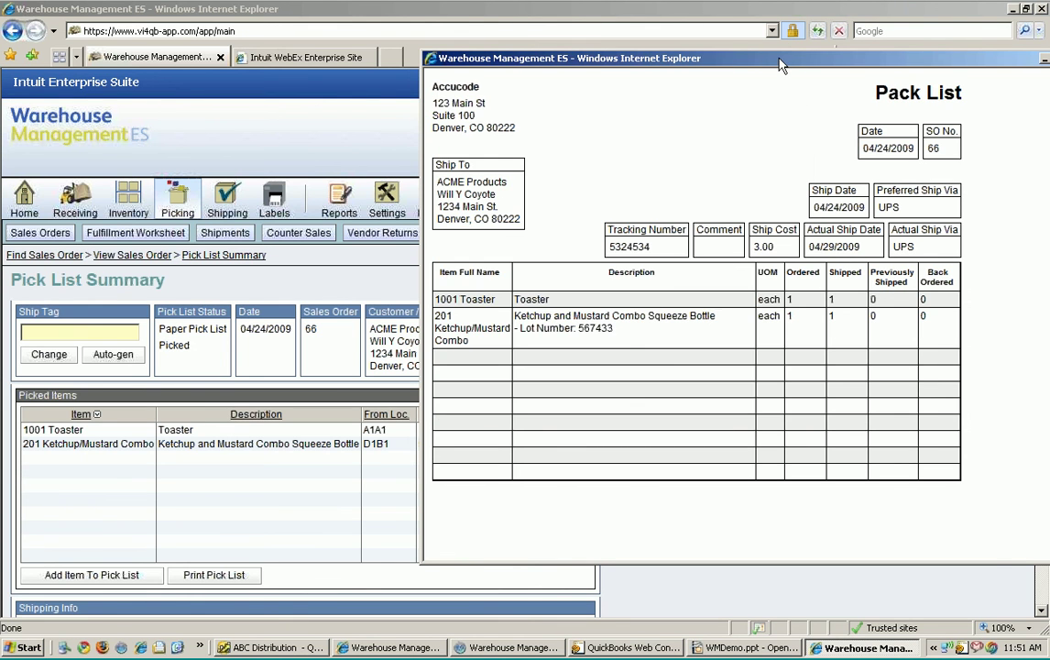
drag(779, 64, 694, 62)
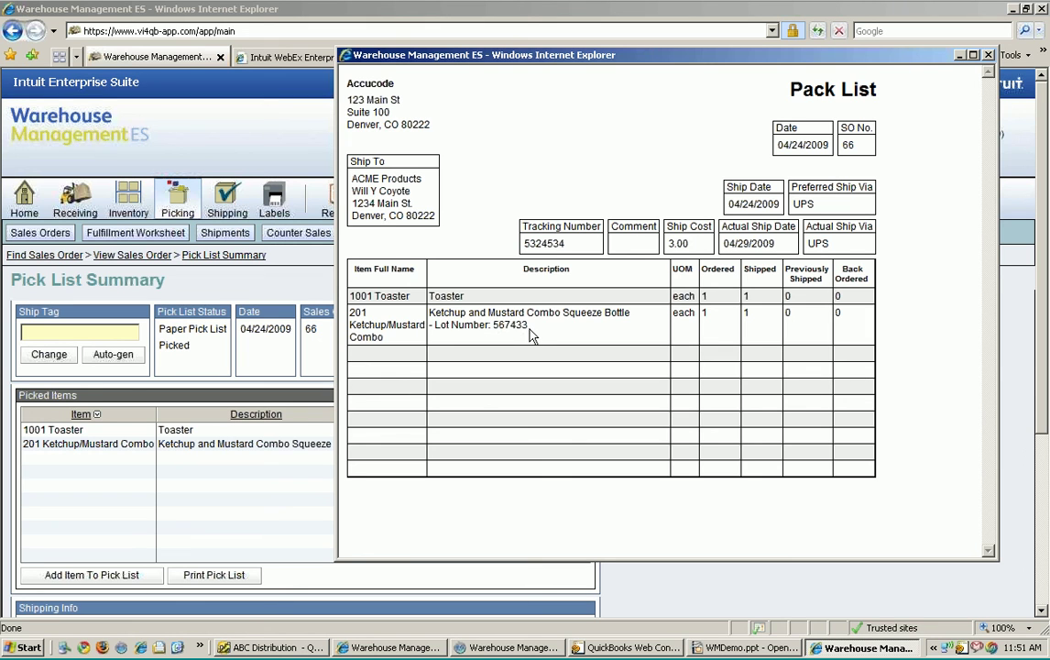
click(988, 56)
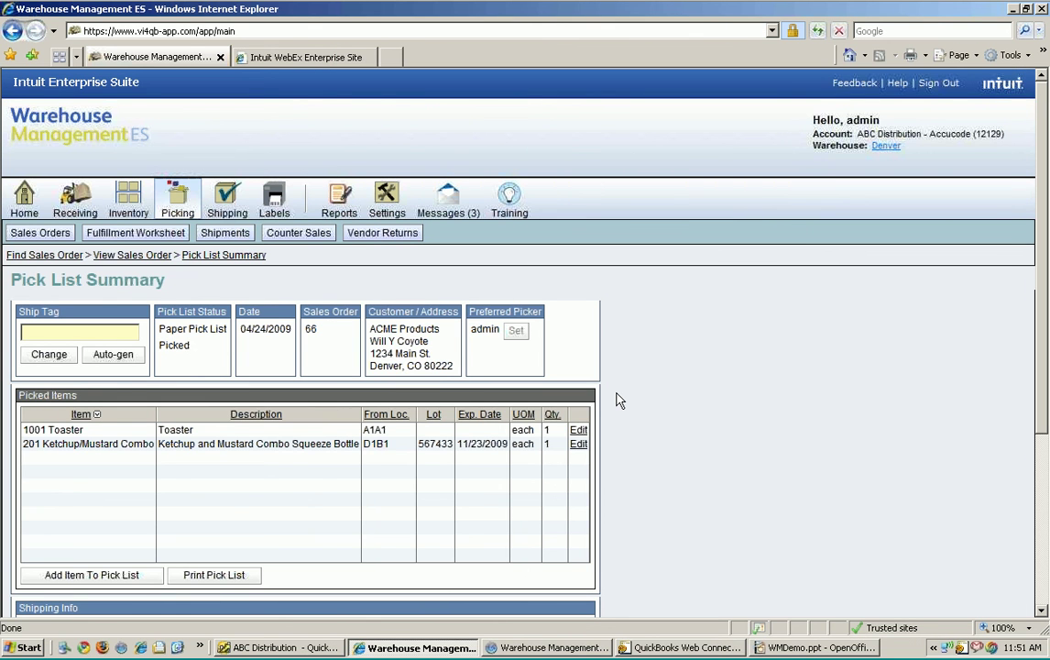
- Create the invoice for the picked order and confirm that it should be posted
scroll(616, 394, down, 3)
click(75, 549)
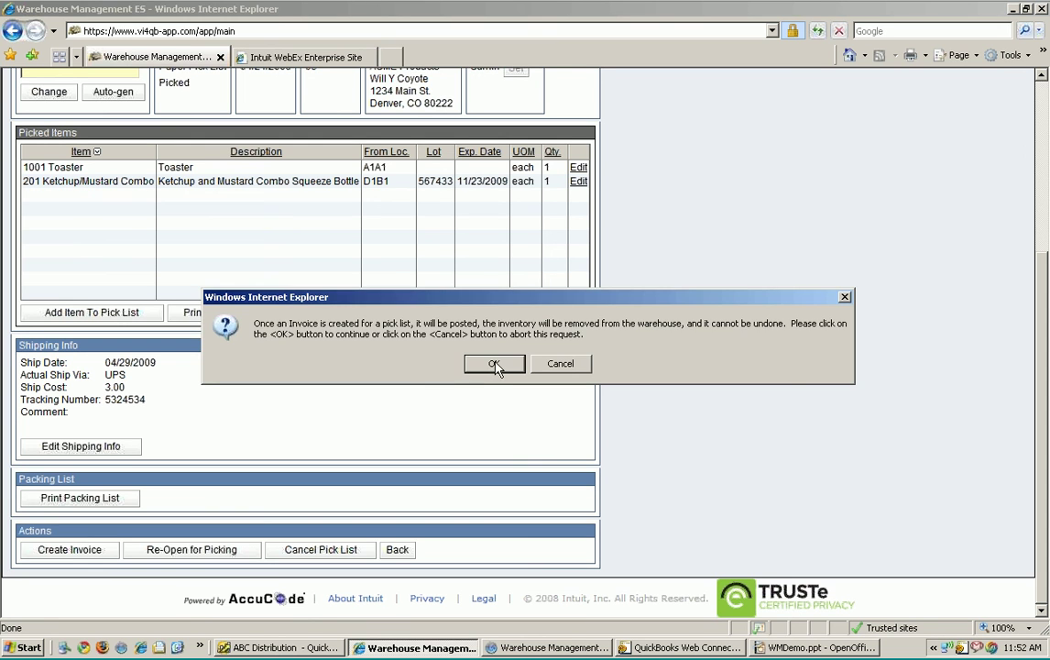
click(496, 365)
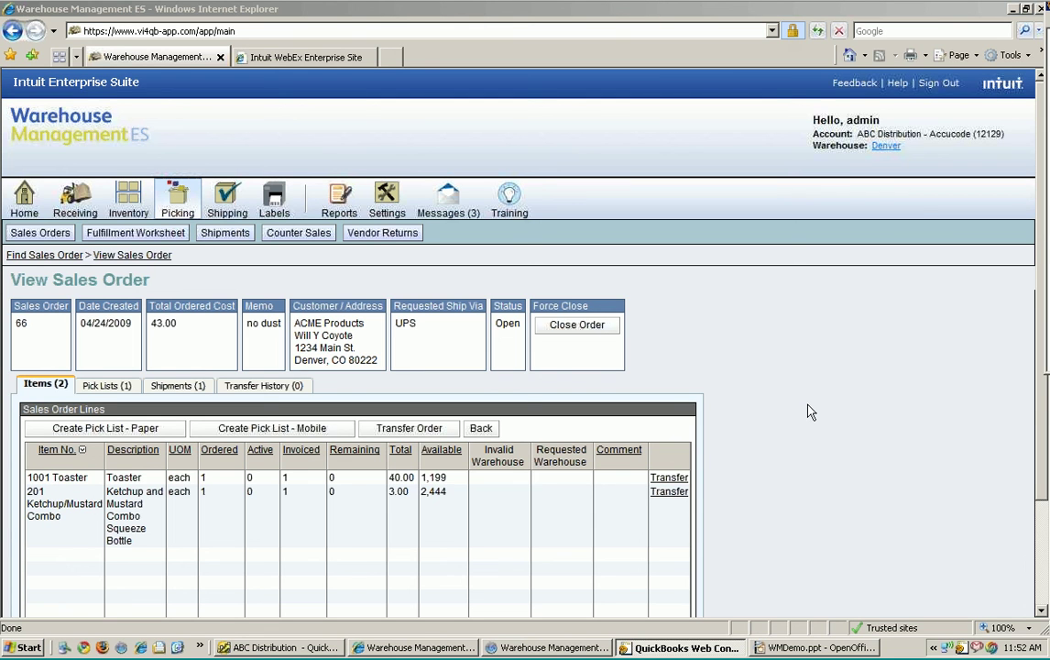
- Switch back to QuickBooks and open the ACME Products invoice dated 04/24/2009 from the Customer Center transactions
click(310, 648)
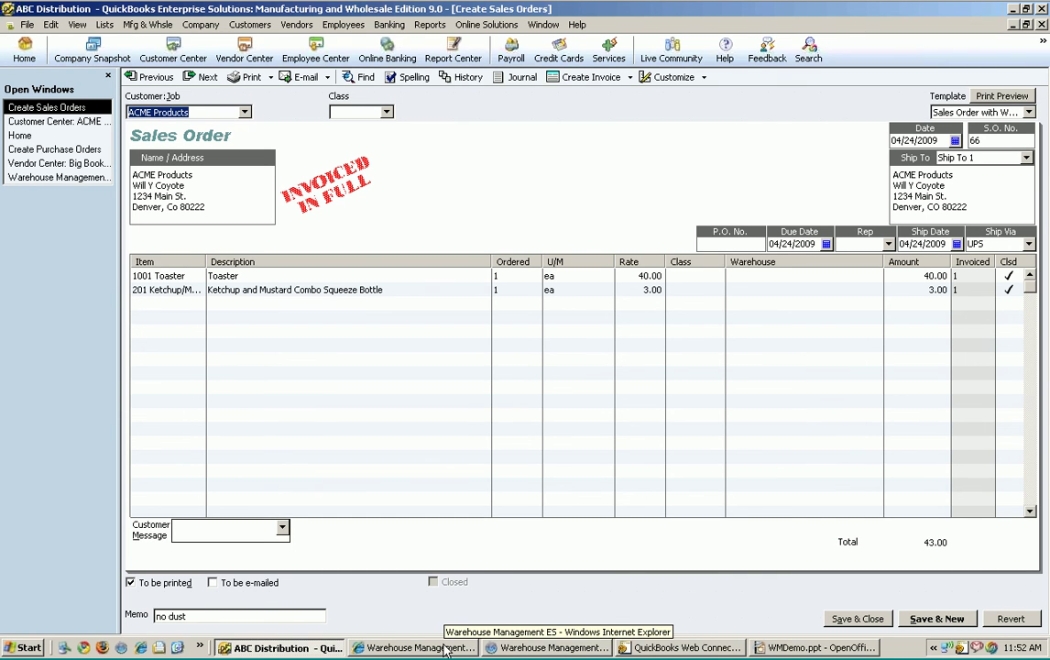
click(55, 122)
double_click(462, 339)
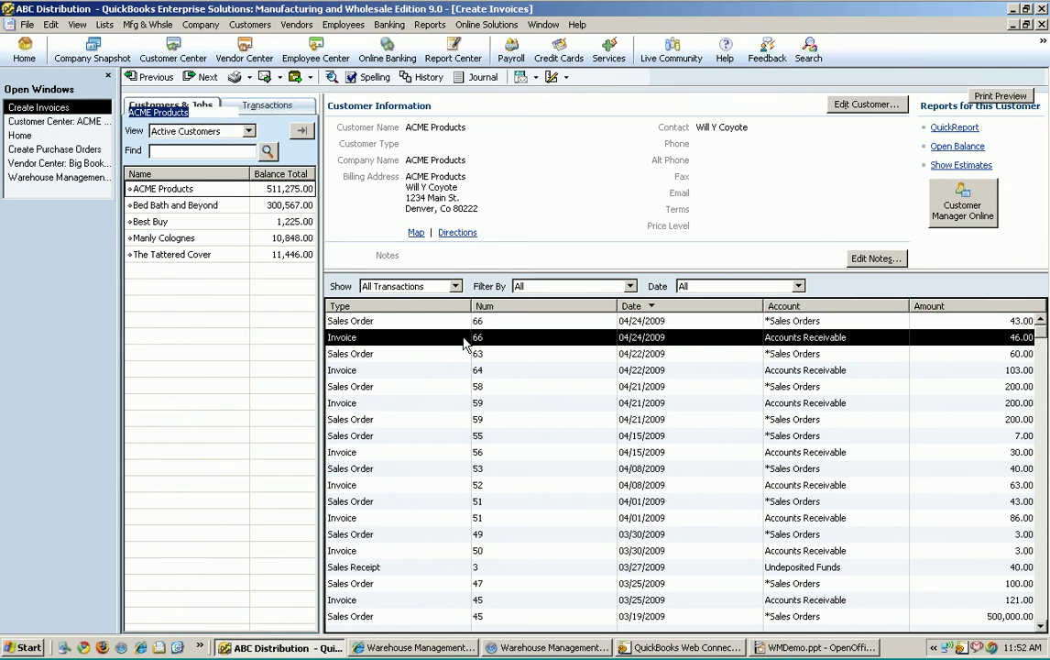